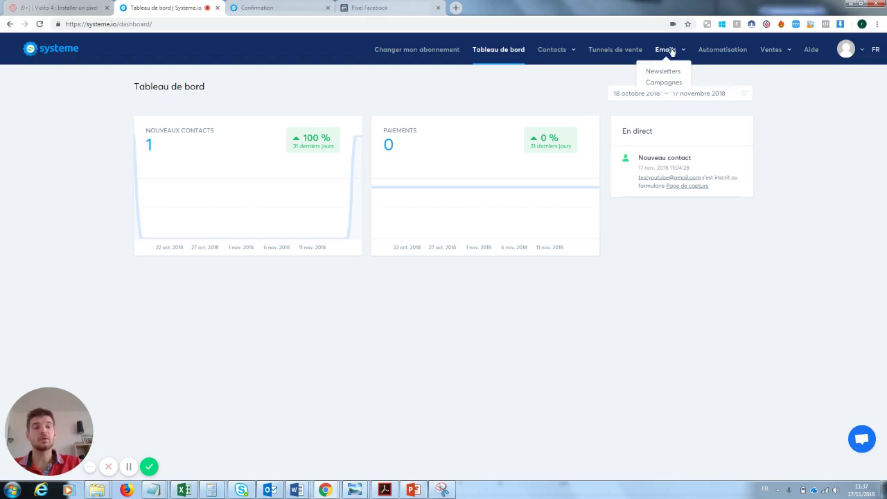
Step: Open the newsletter list and view the already sent "test" newsletter before returning to the list
click(664, 72)
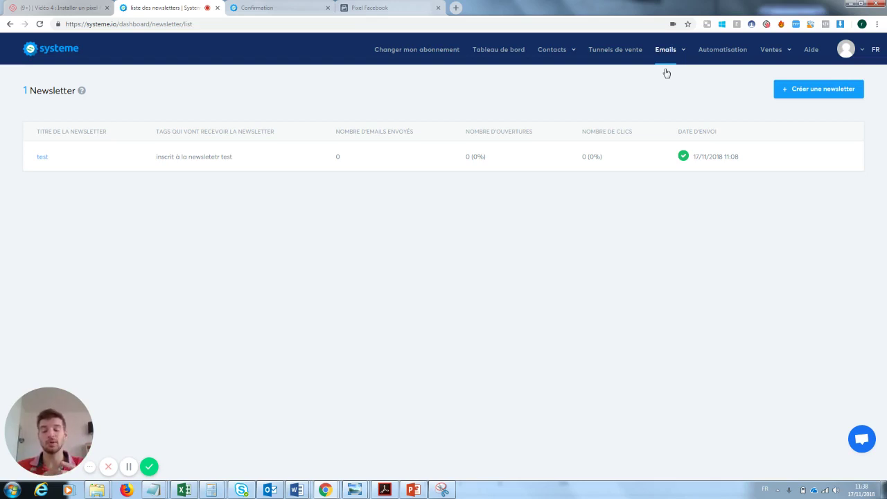
click(43, 158)
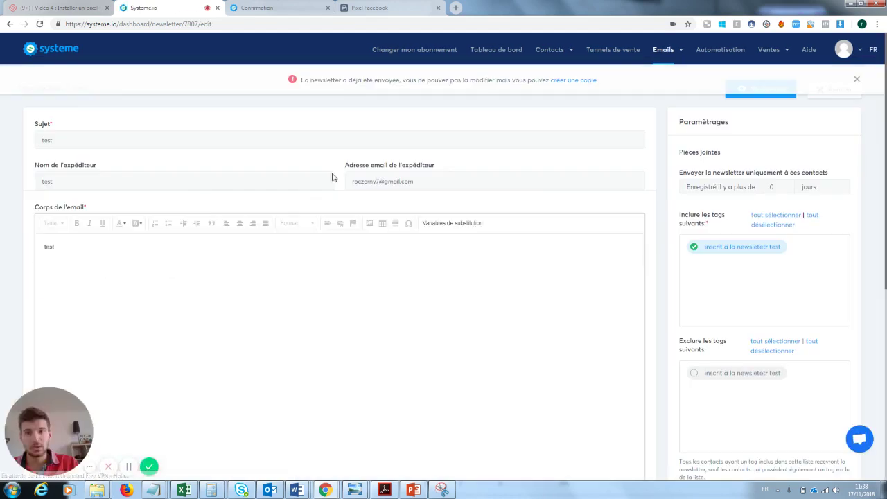
click(11, 24)
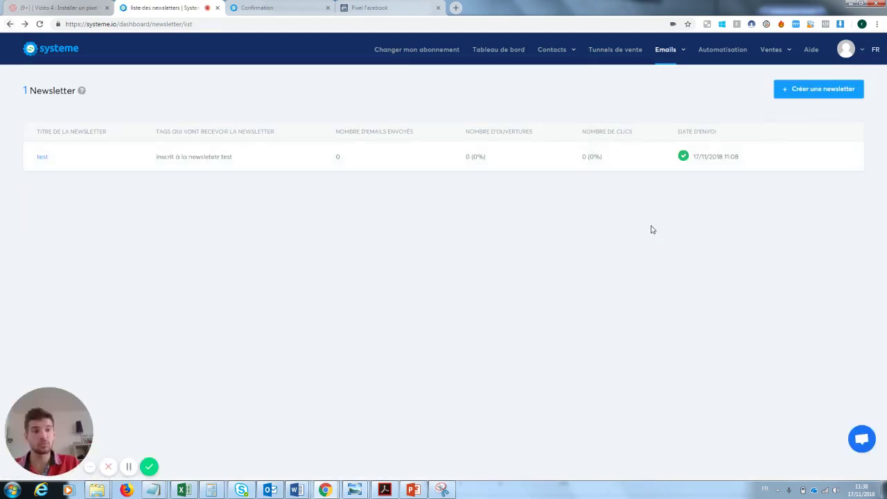
Step: Create a new newsletter with the subject "Test numéro 2" and the sender name "Ecom French Touch"
click(827, 101)
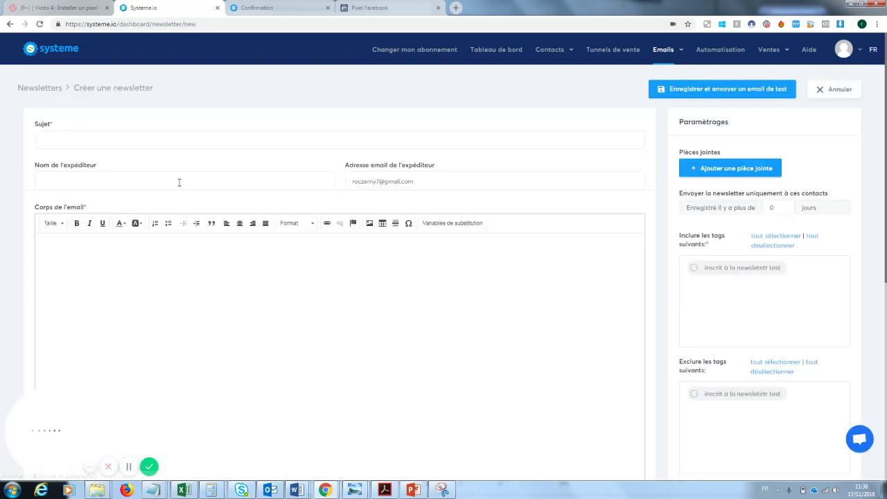
click(76, 140)
text(Test )
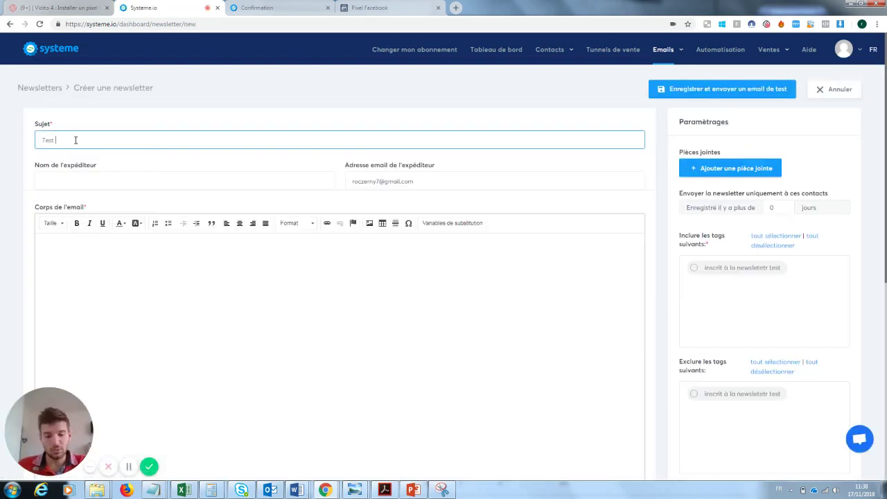
text(numér)
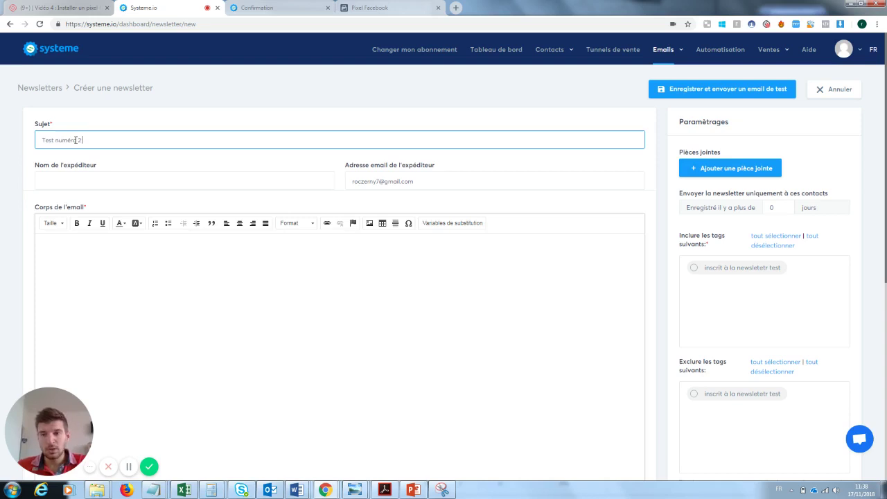
text(o 2)
click(70, 180)
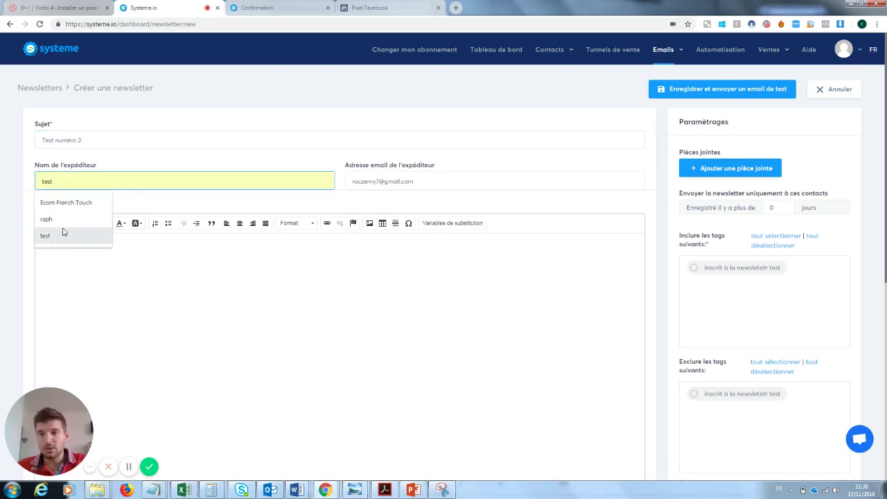
click(73, 209)
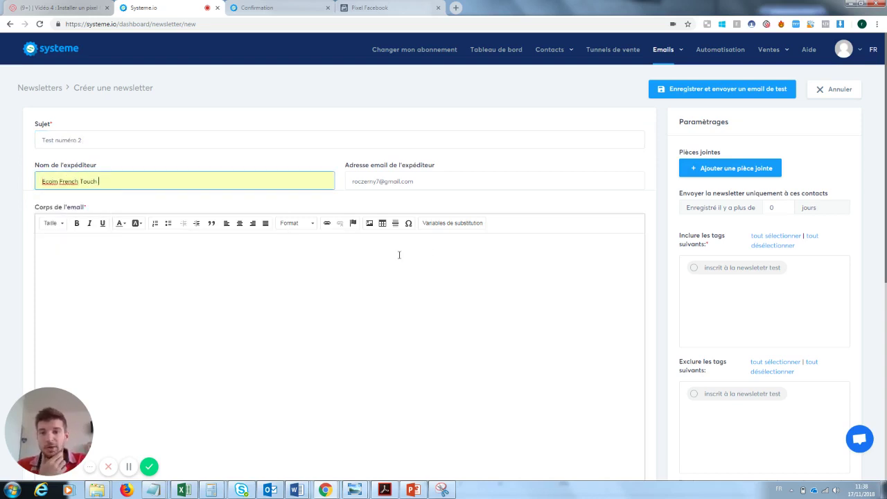
click(142, 304)
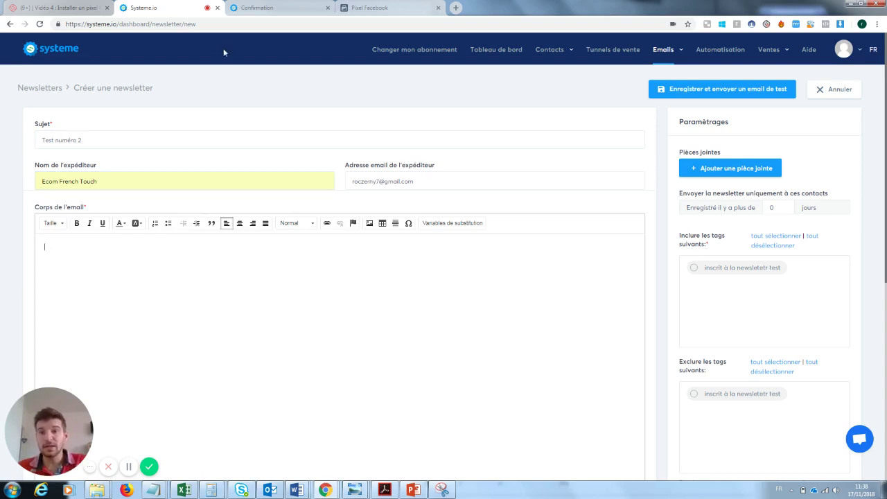
click(194, 27)
key(ctrl+c)
click(208, 312)
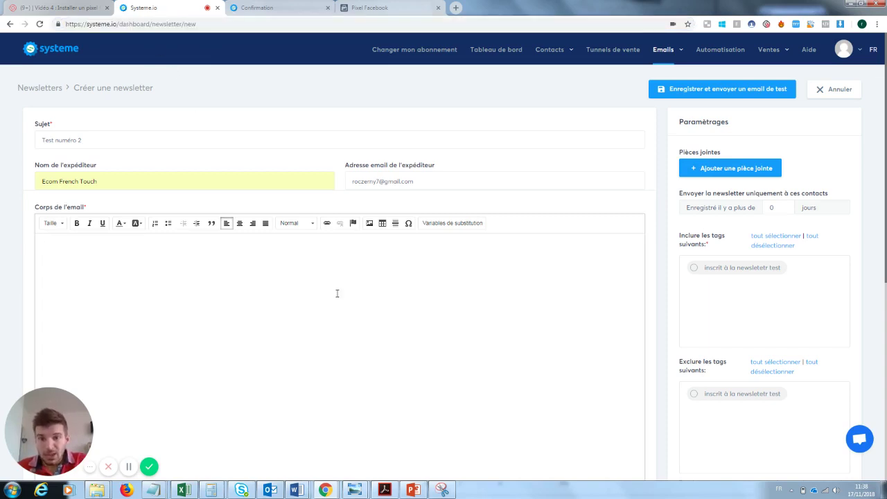
click(328, 223)
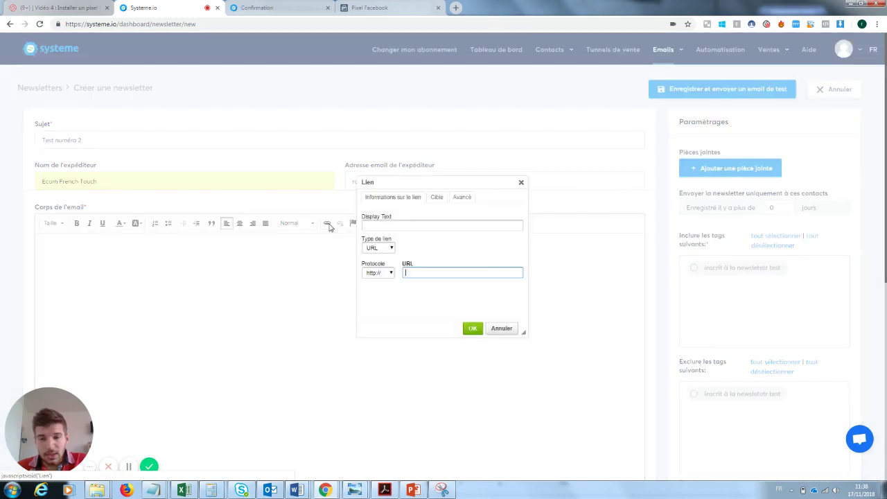
key(ctrl+v)
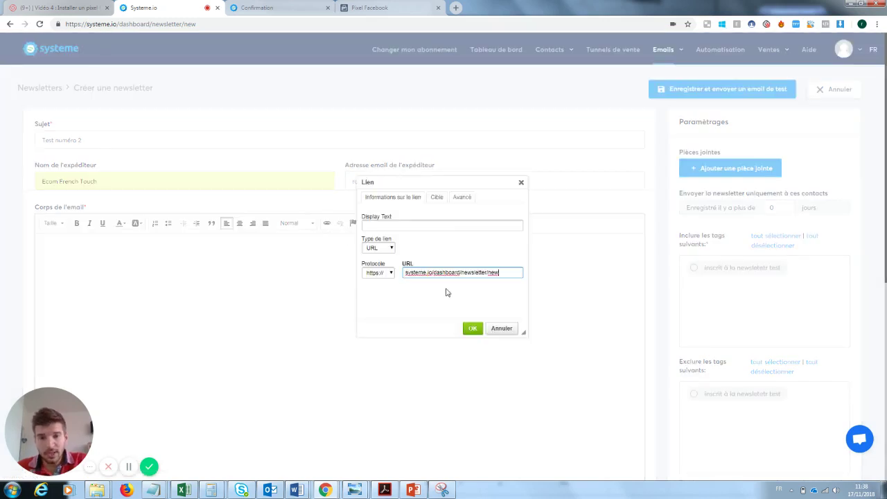
click(472, 328)
click(137, 301)
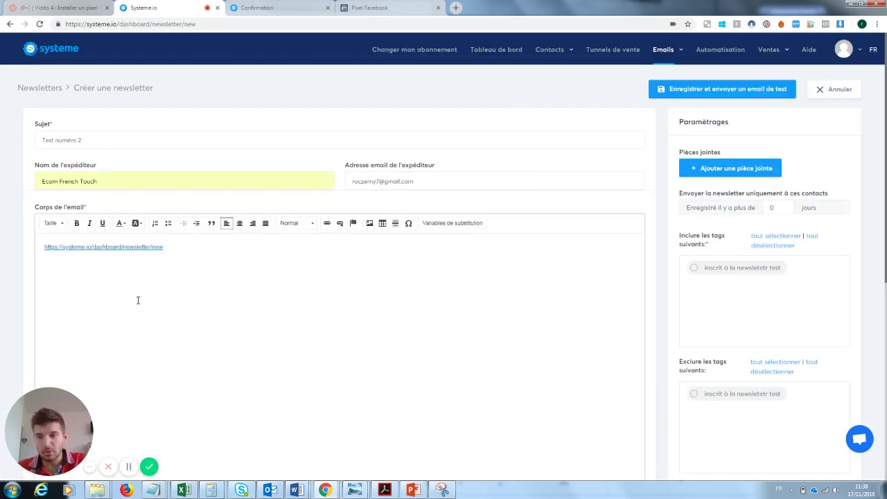
Step: Add five blank lines above the link in the email body
click(43, 246)
key(Return)
key(Return)
key(Return)
key(Return)
key(Return)
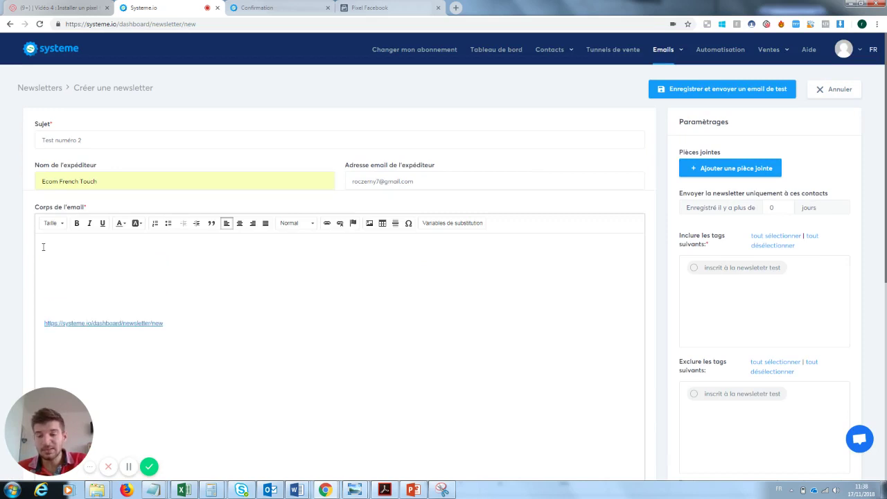
Step: Write the greeting "Salut ," at the start of the email body, followed by a new line
click(70, 252)
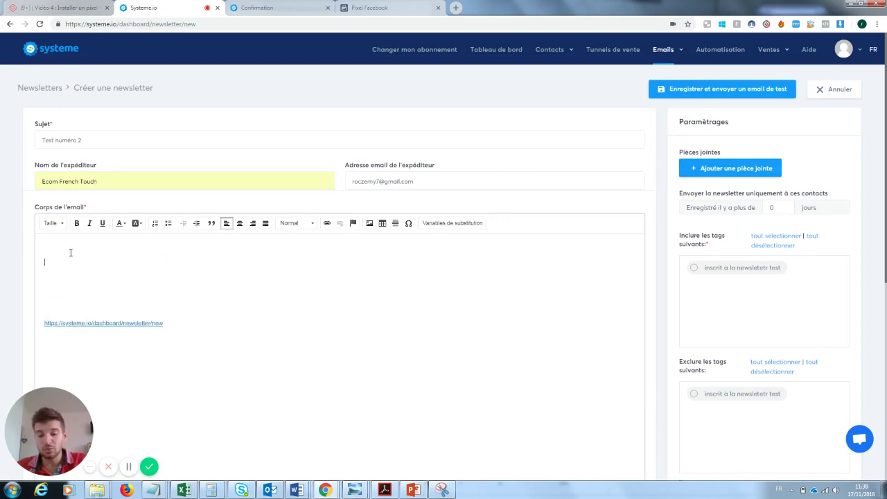
text(bejkdbc)
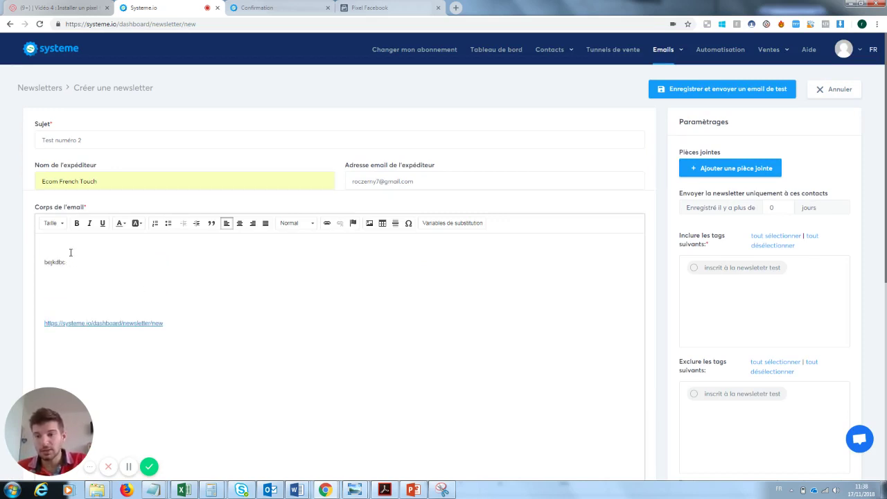
key(BackSpace)
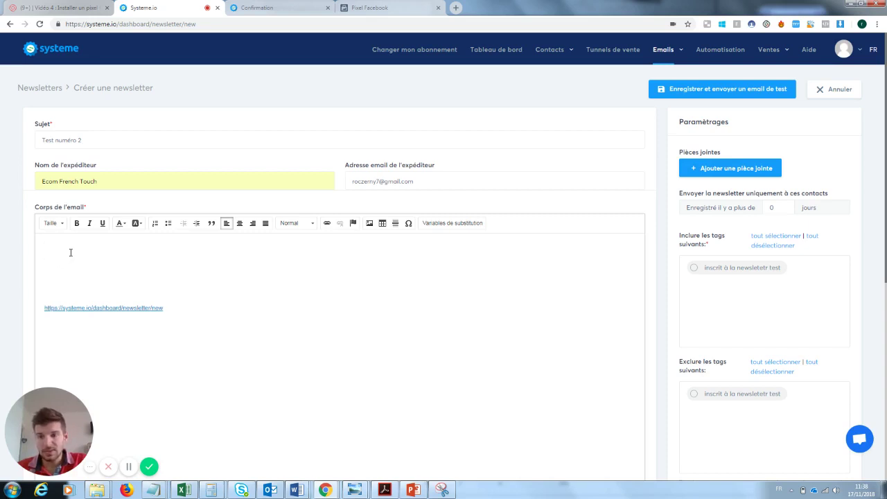
text(Salut ,)
key(Return)
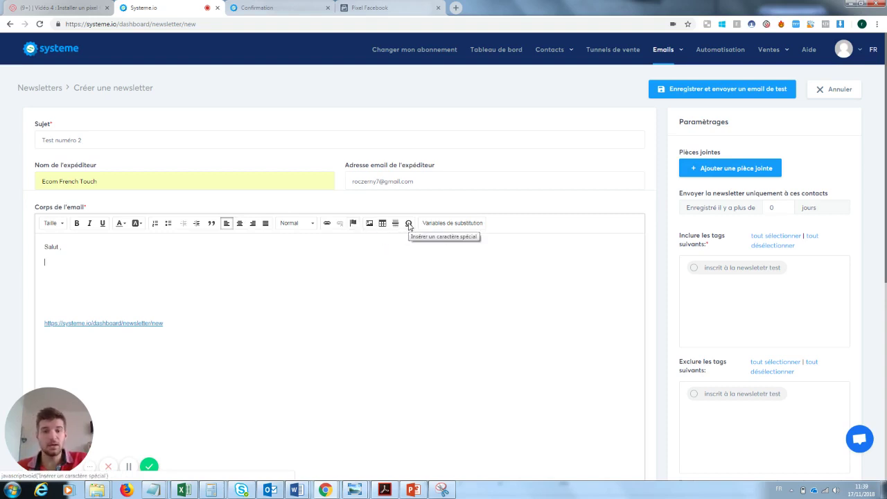
Step: Insert the Prénom substitution variable on the line below the greeting
click(446, 223)
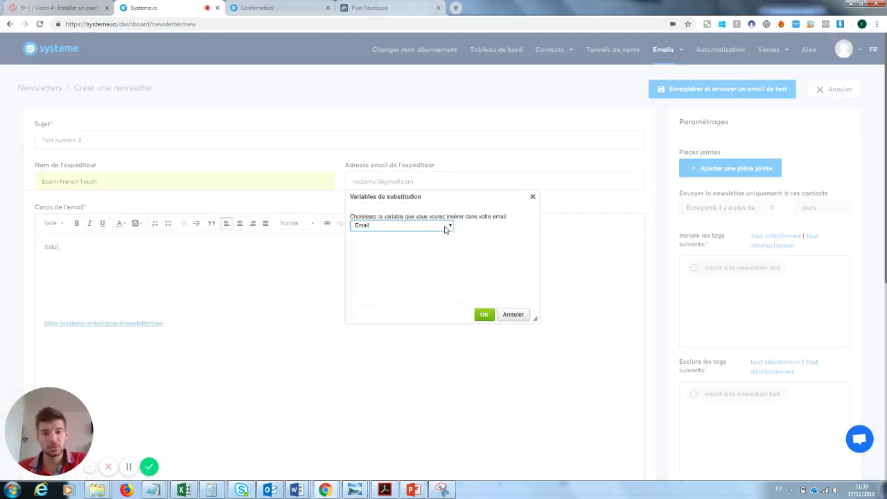
click(442, 227)
click(398, 242)
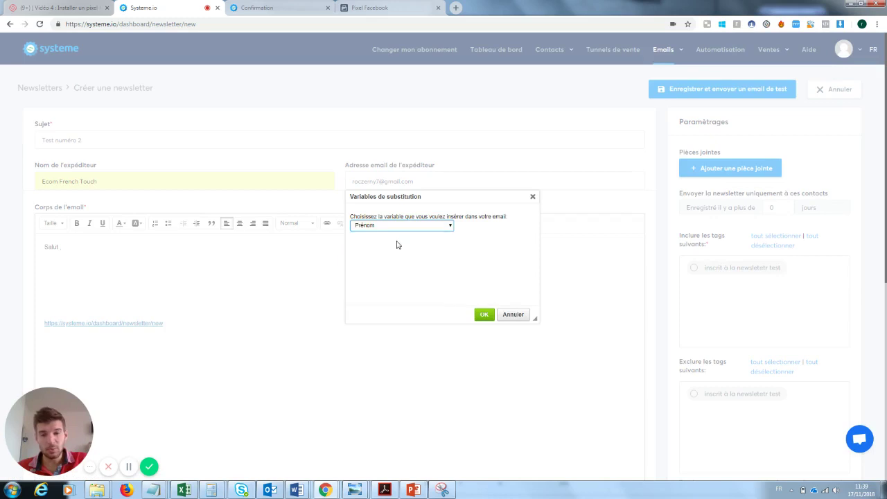
click(484, 314)
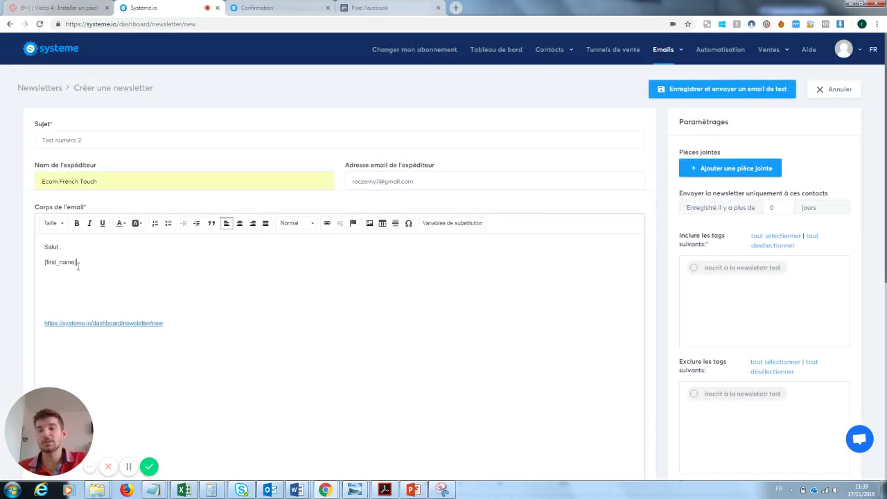
Step: Move the {first_name} variable into the greeting, between "Salut" and the comma
drag(76, 263, 34, 267)
click(156, 292)
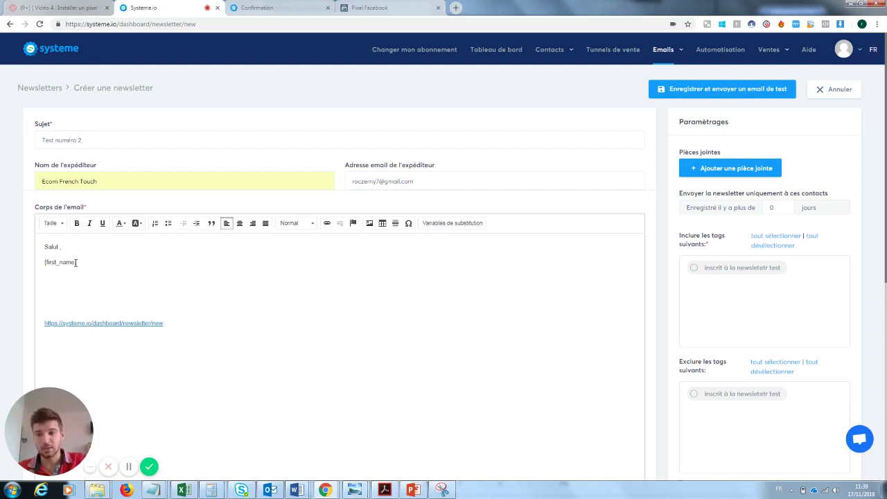
drag(77, 262, 43, 263)
key(ctrl+x)
click(61, 247)
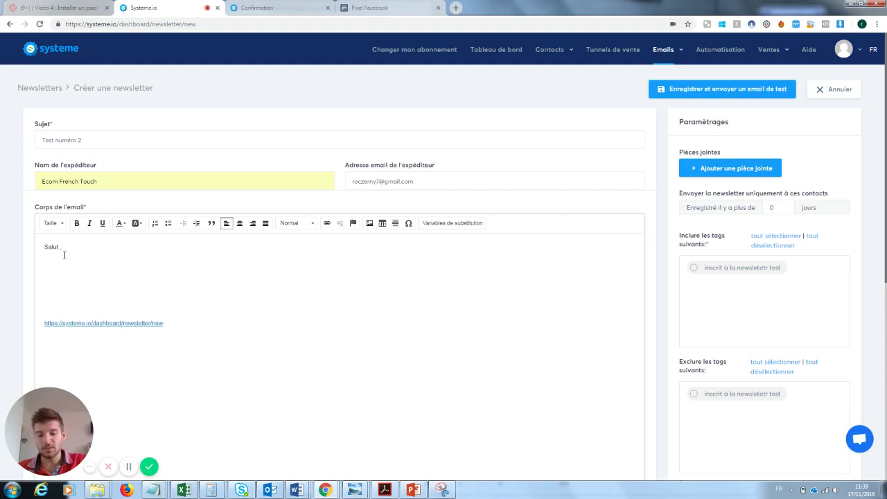
key(ctrl+v)
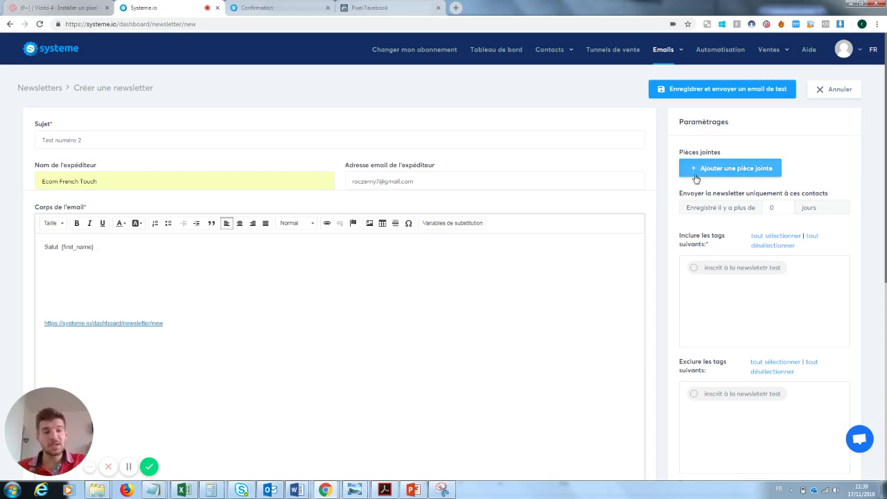
Step: Include the tag "inscrit à la newsletetr test" as recipients and save the newsletter with the test email option
scroll(776, 173, down, 1)
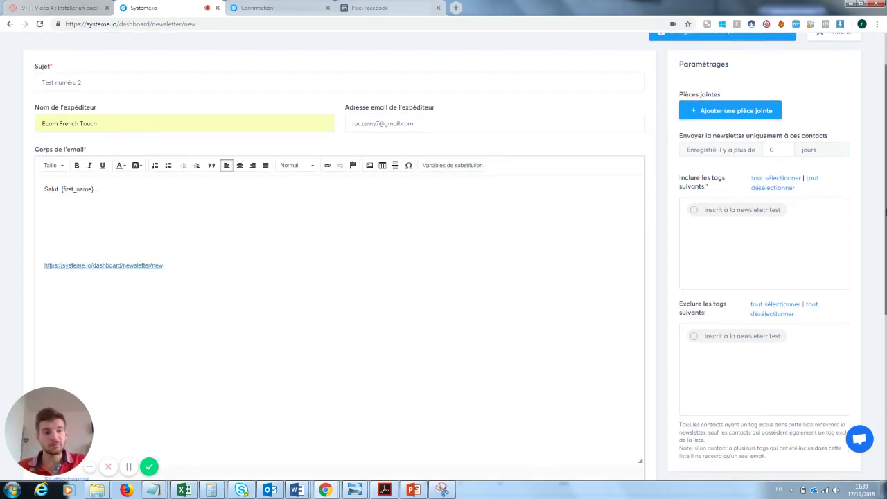
click(695, 203)
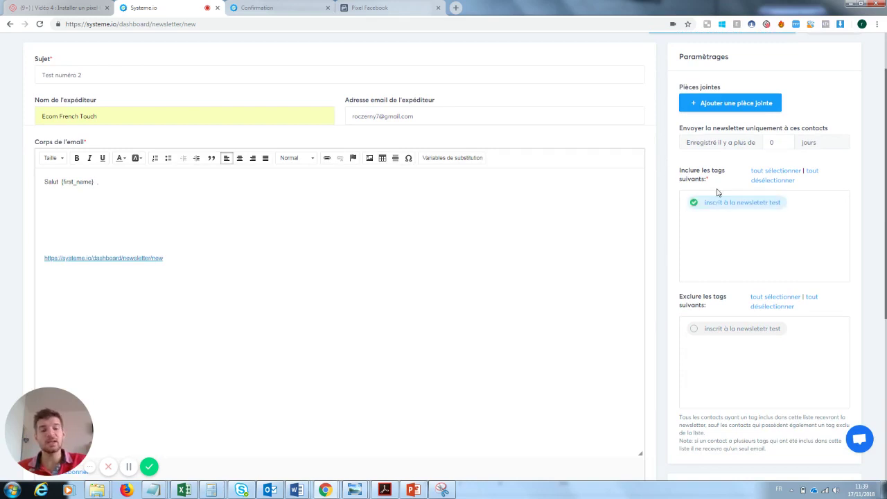
scroll(785, 242, down, 4)
scroll(451, 249, up, 5)
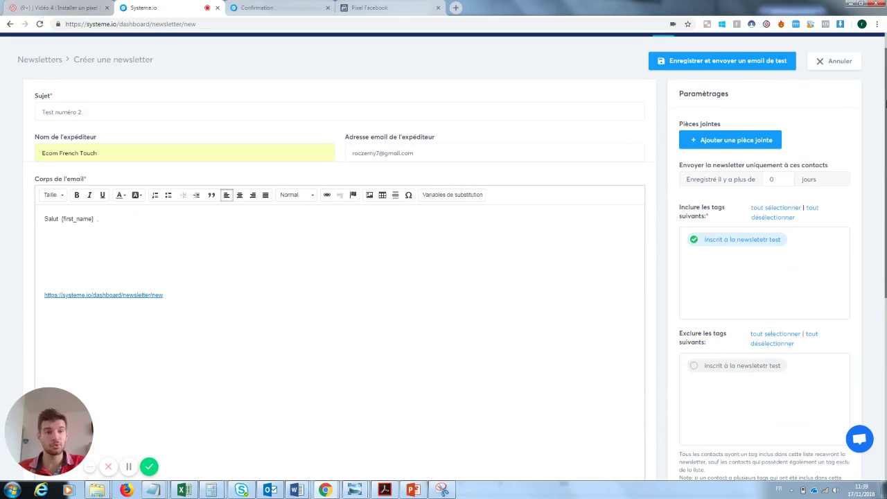
click(716, 67)
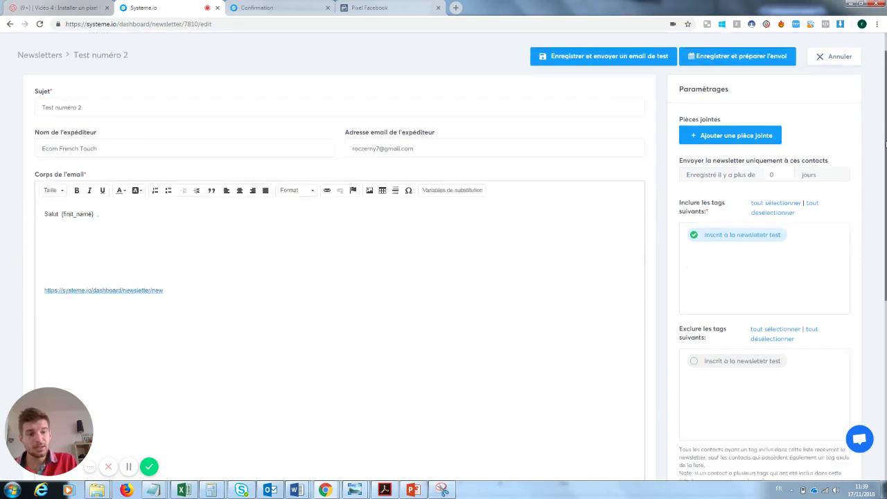
Step: Set the contact registration age filter to 0 days, then save the newsletter and prepare it for sending
scroll(885, 143, down, 2)
scroll(885, 138, up, 2)
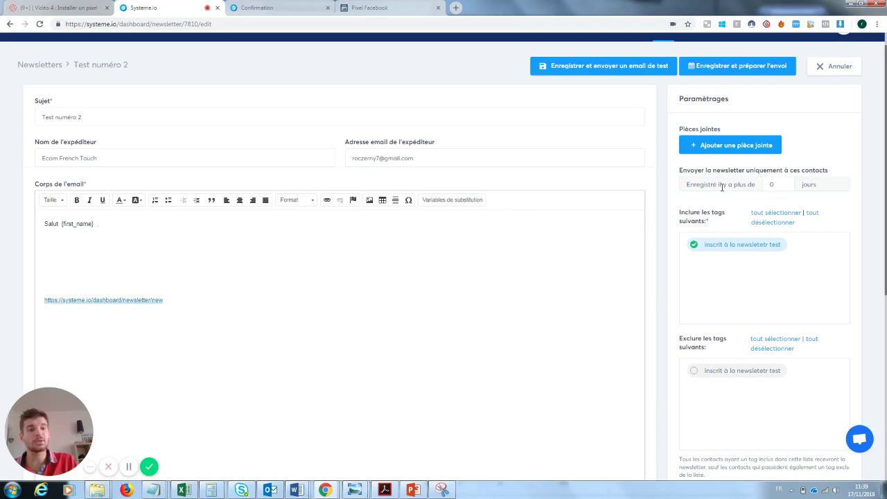
click(783, 182)
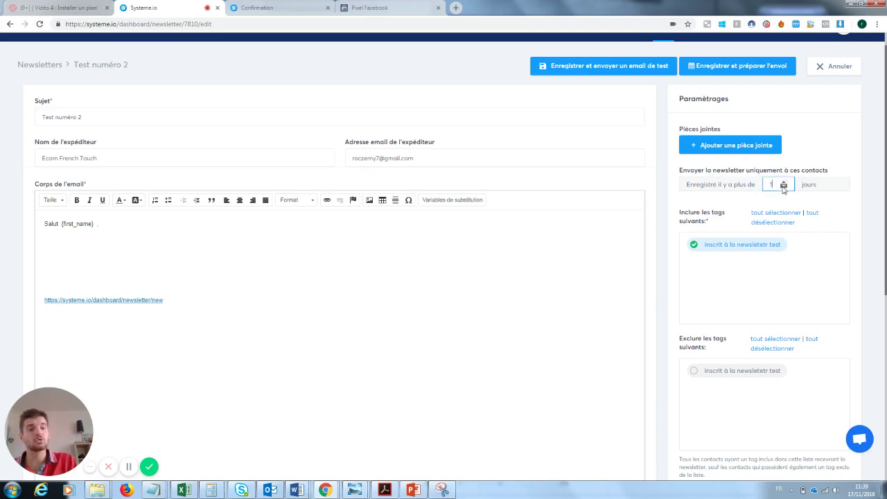
click(784, 187)
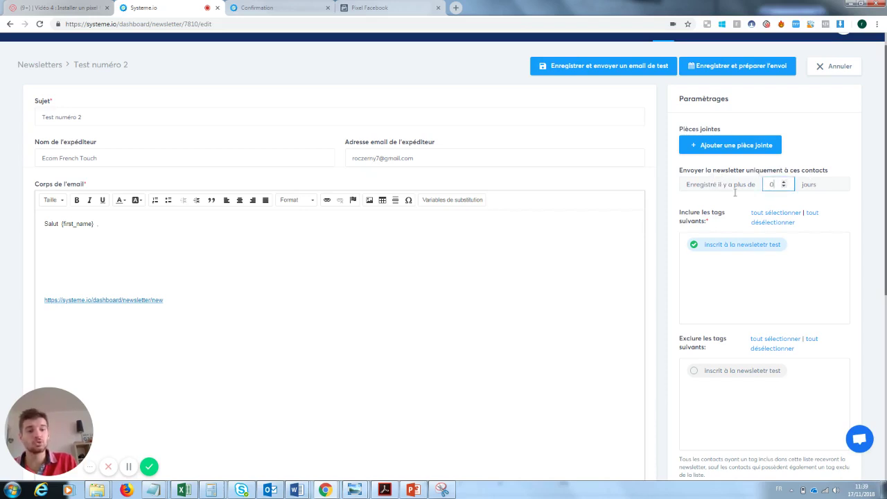
click(743, 67)
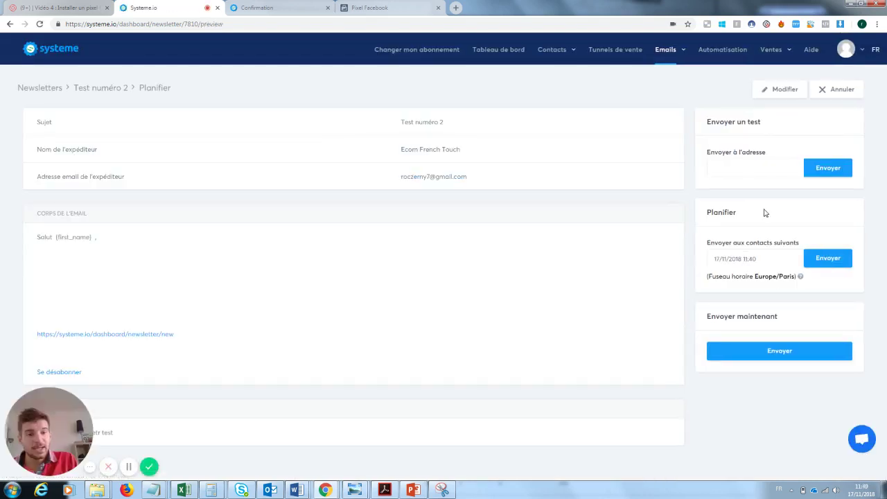
Step: Examine the scheduled sending date picker and the test email address field without sending the newsletter
click(759, 258)
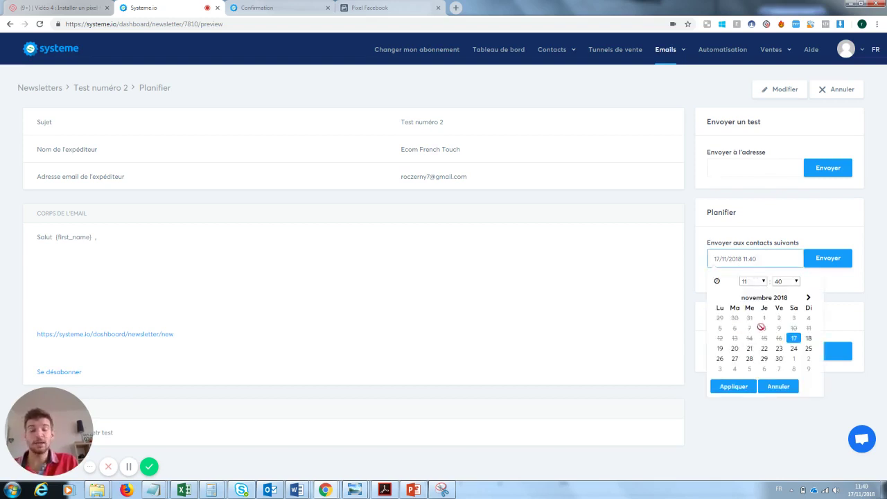
click(565, 296)
click(727, 168)
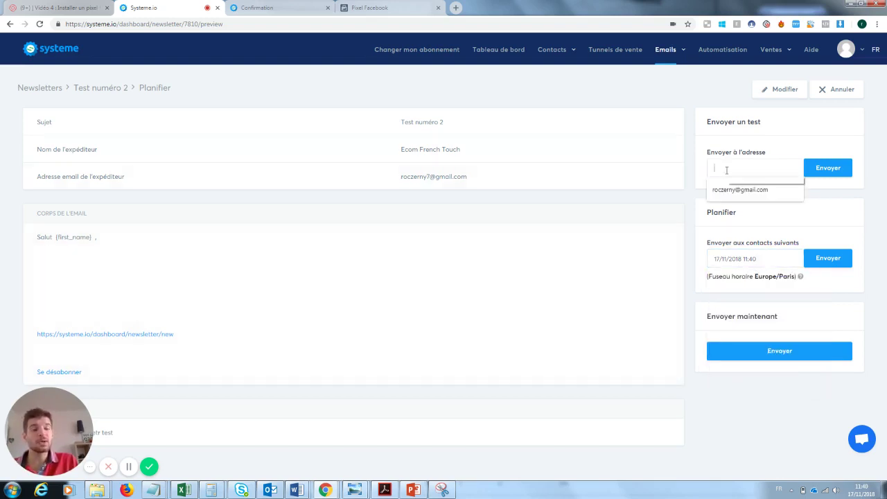
click(568, 234)
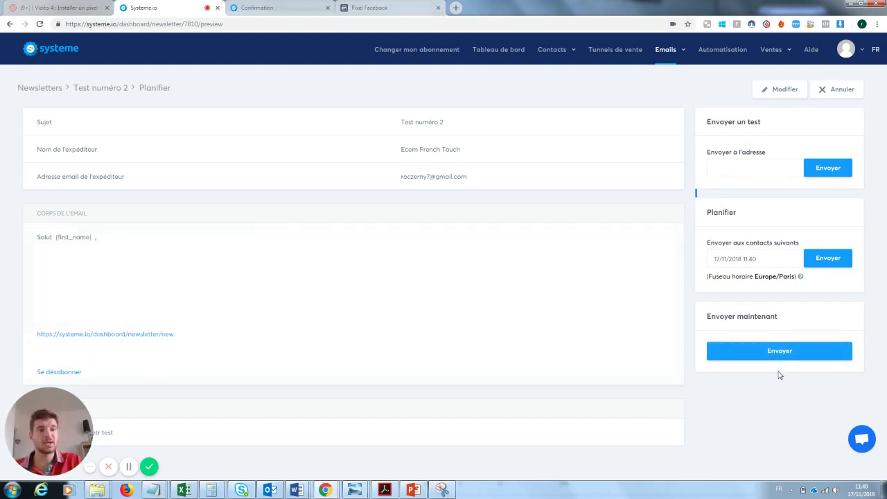
Step: Create an email campaign named "mail 1" with the description "1"
mouse_move(808, 84)
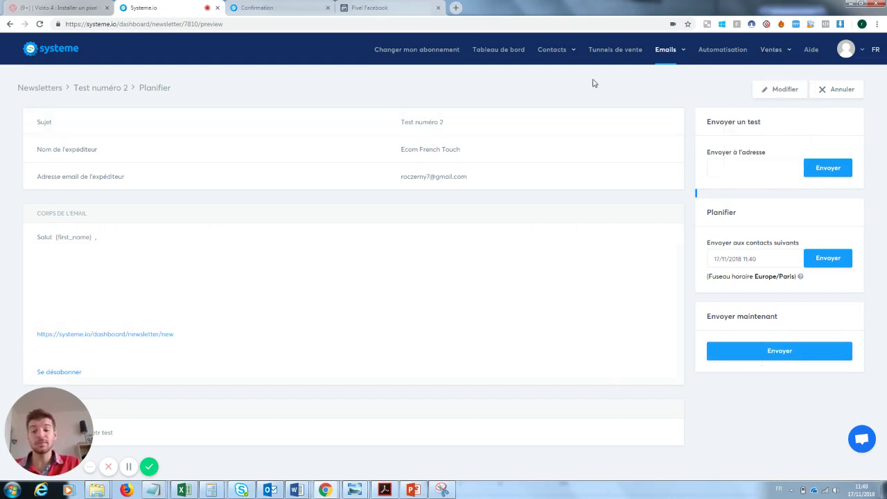
mouse_move(660, 53)
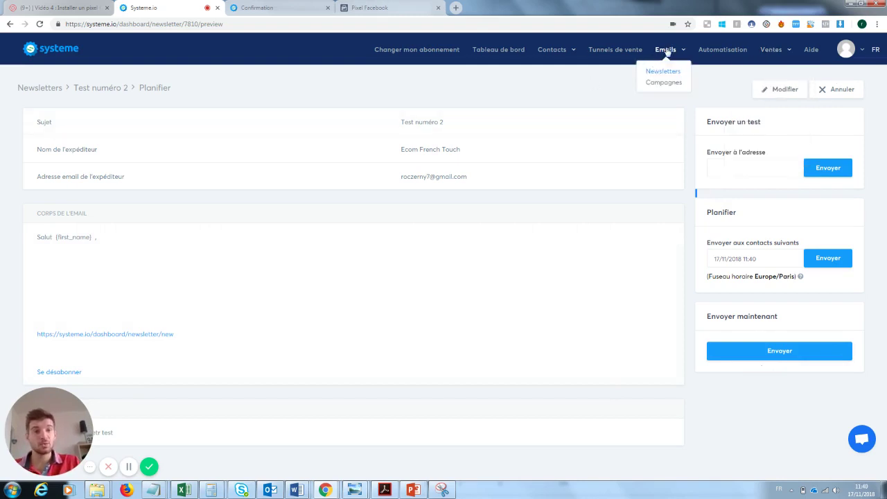
click(655, 85)
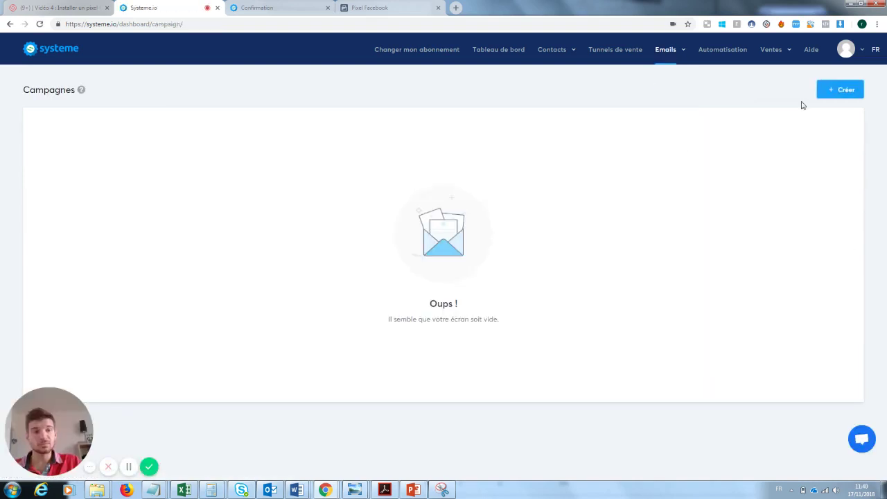
click(838, 91)
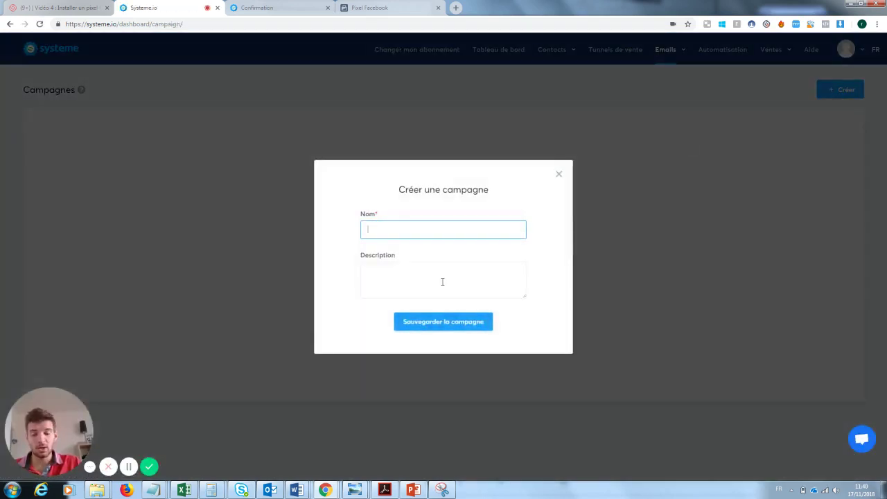
text(mail 1)
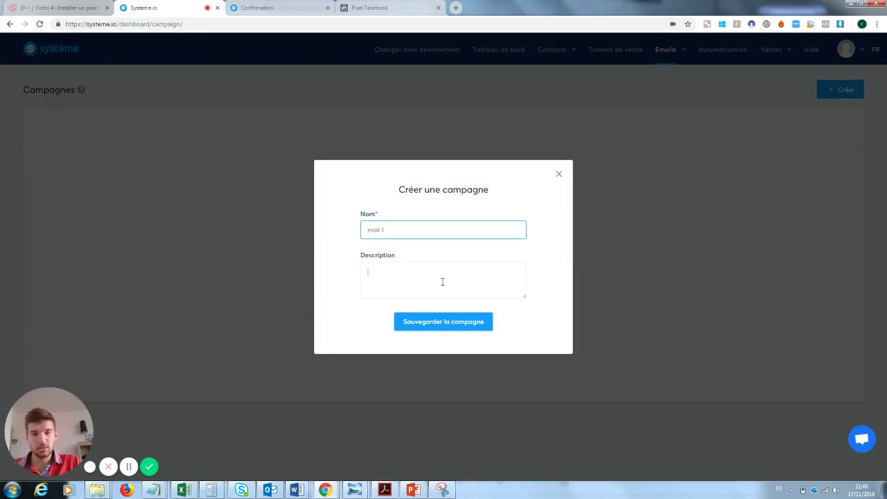
click(442, 281)
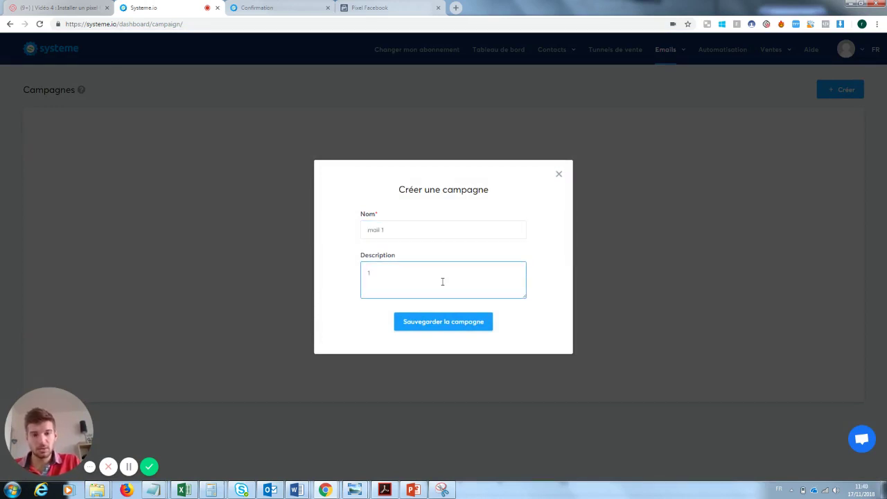
click(449, 323)
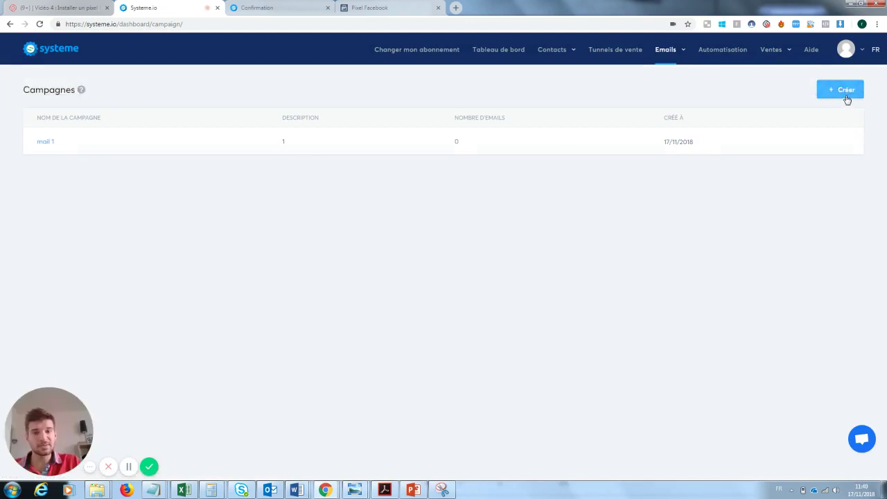
Step: Create a second email campaign named "mail 2" with the description "2"
click(847, 100)
text(mail)
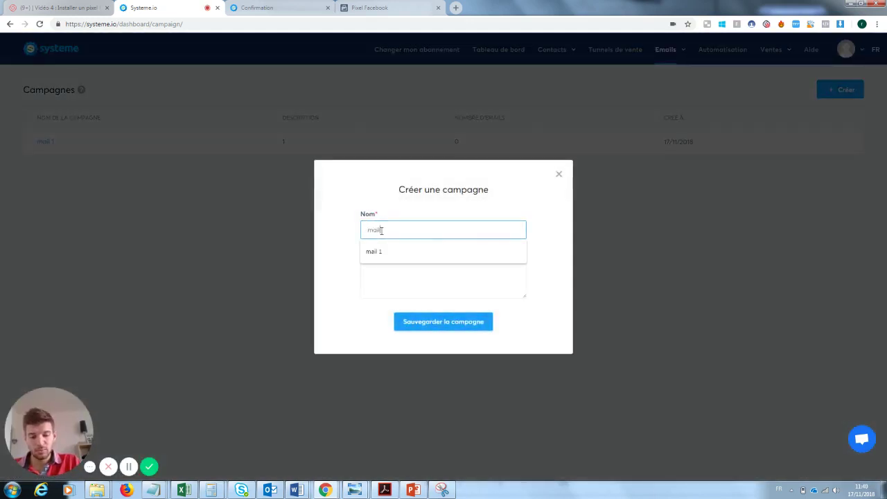
text( 2)
key(Tab)
text(2)
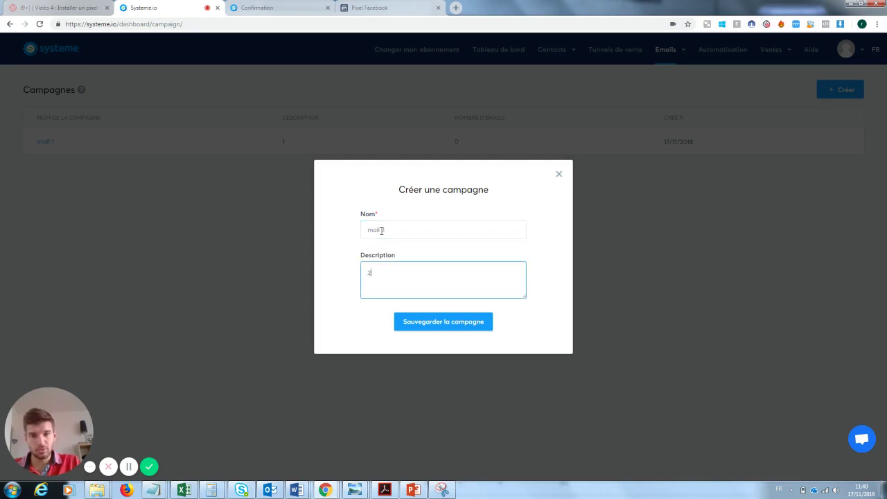
click(428, 321)
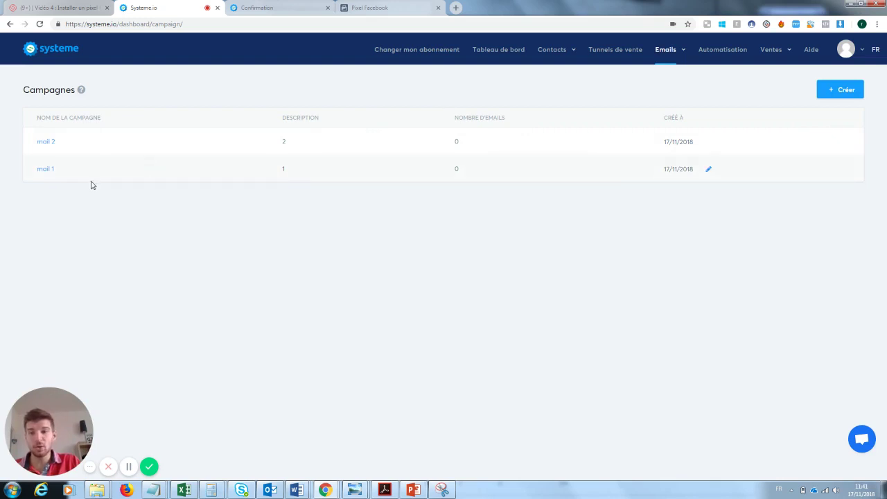
Step: Examine the step list and the name and description settings of campaign "mail 1" without changing them
click(46, 169)
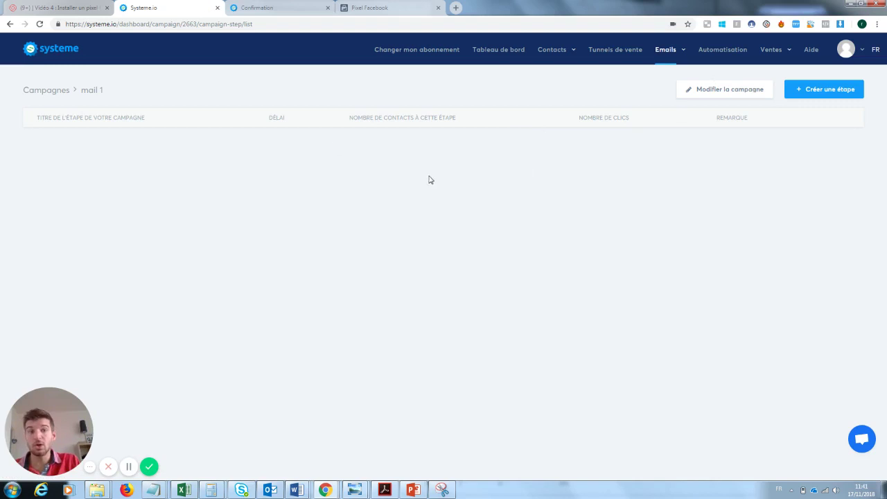
click(730, 91)
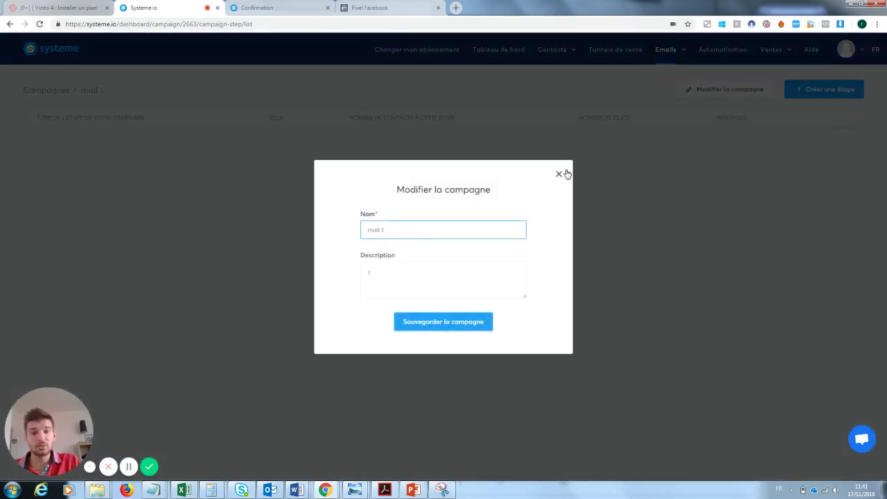
click(559, 176)
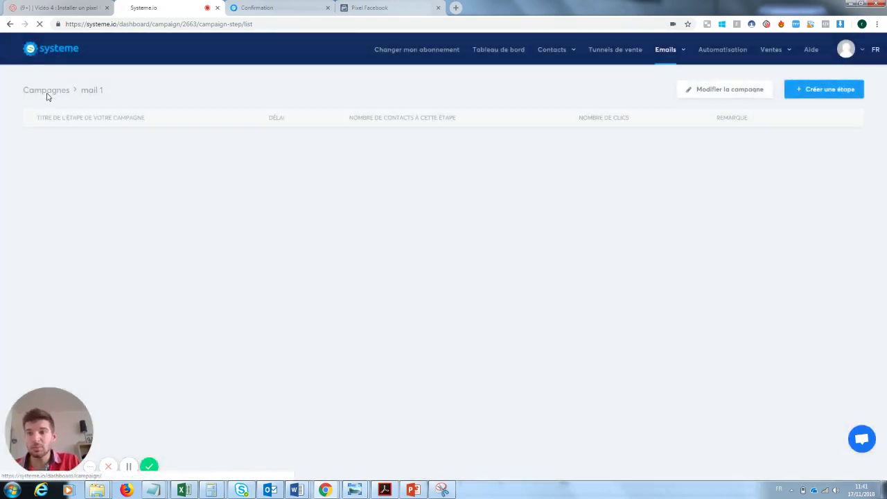
click(47, 93)
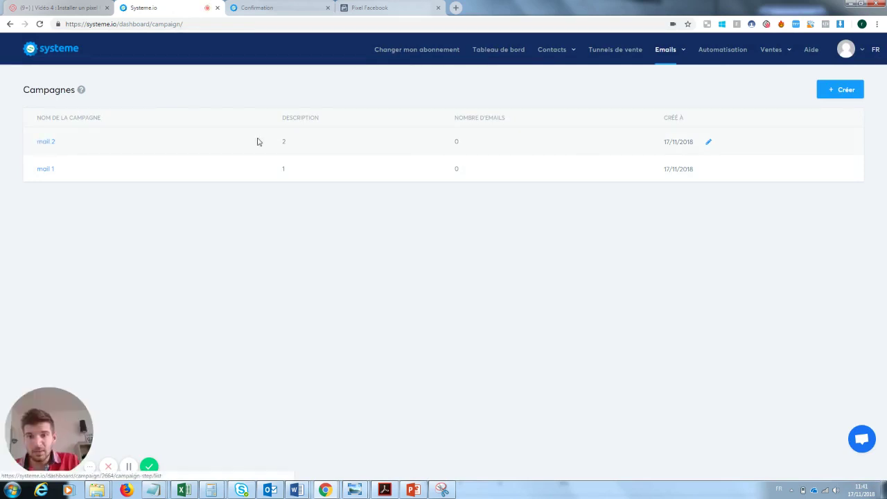
click(709, 170)
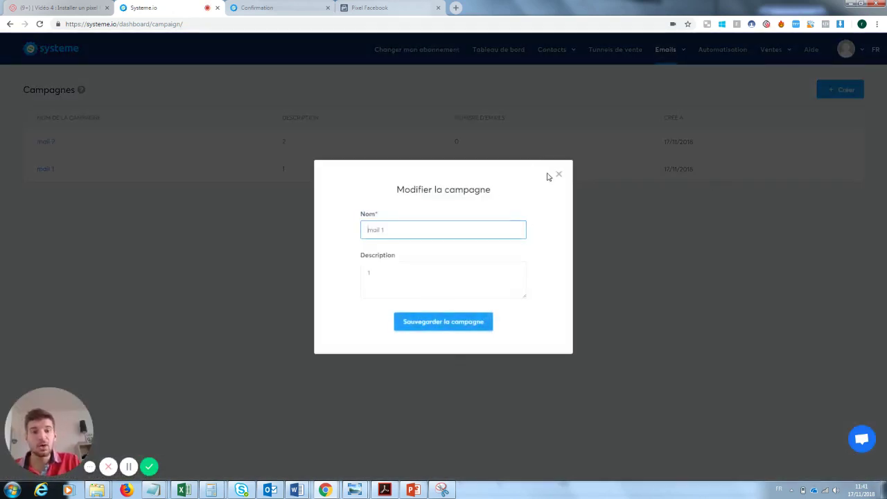
click(567, 178)
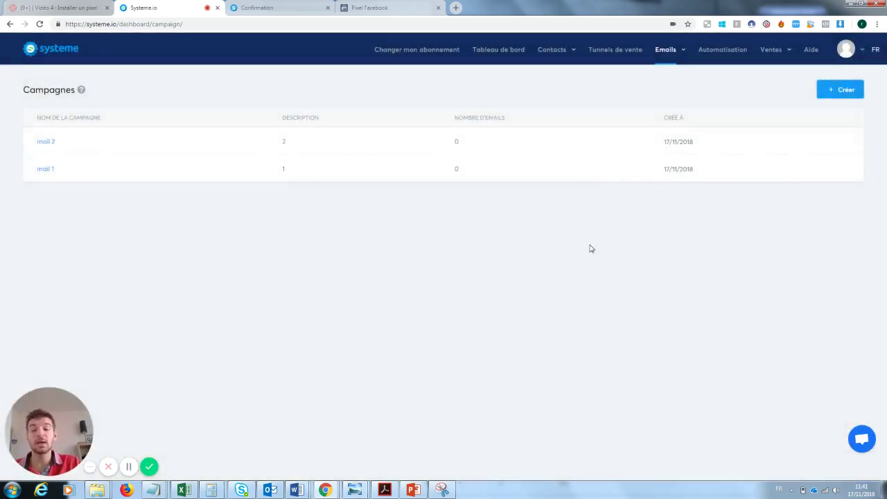
Step: Examine the blank step form and the campaign settings of "mail 2" without saving anything
click(48, 143)
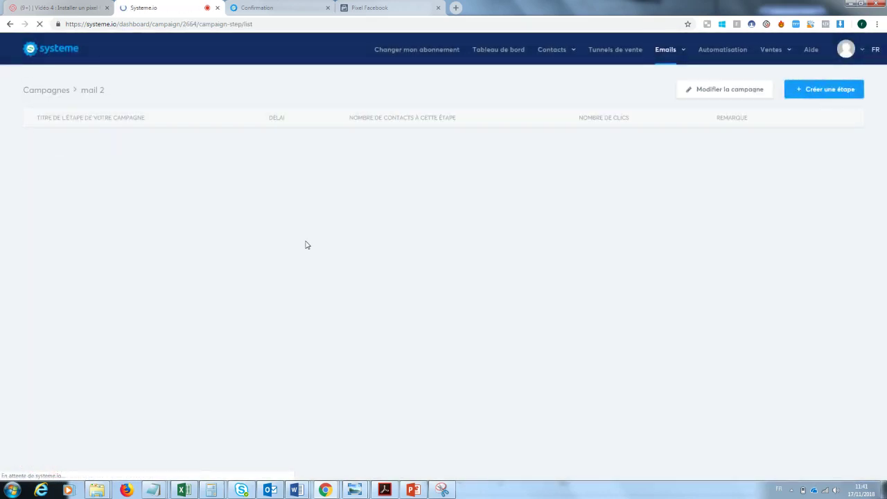
click(831, 90)
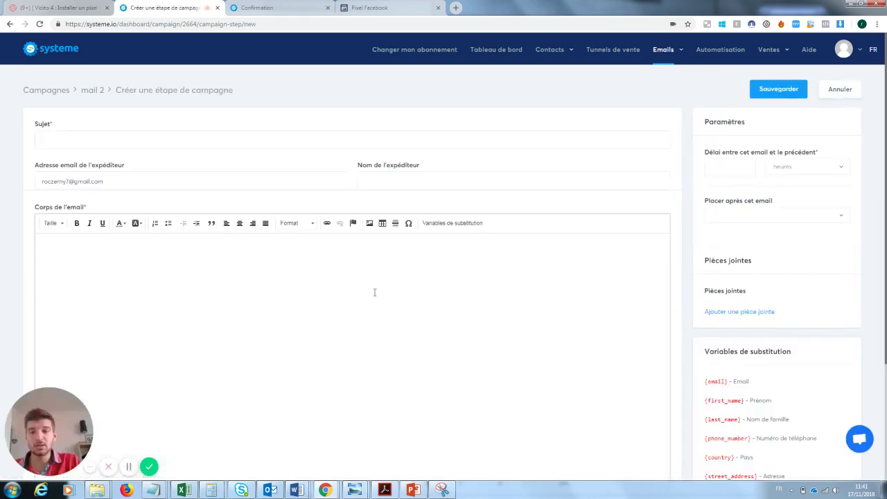
click(60, 91)
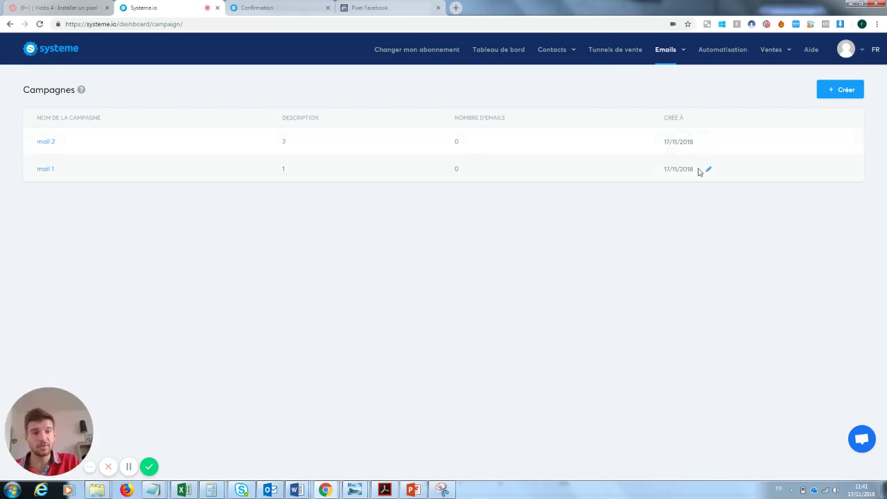
click(707, 142)
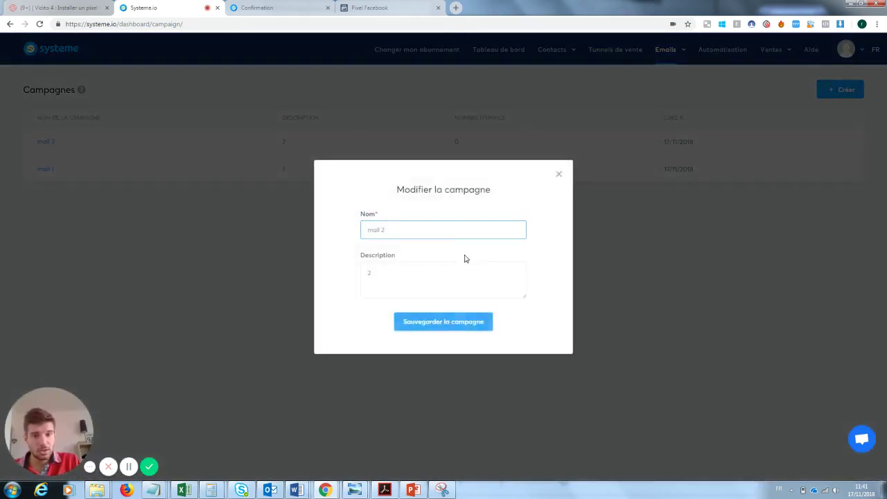
click(559, 174)
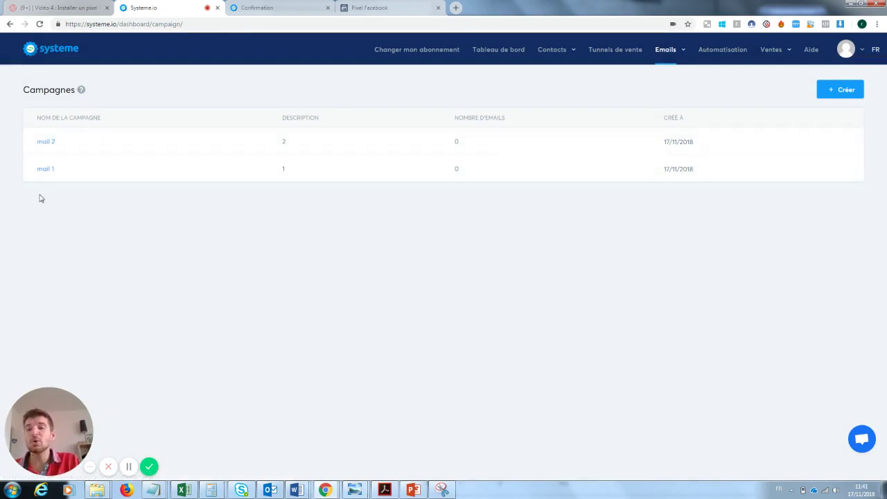
Step: Start a new step in campaign "mail 1" with a delay of 0 hours and check the preceding-email placement choices
click(45, 169)
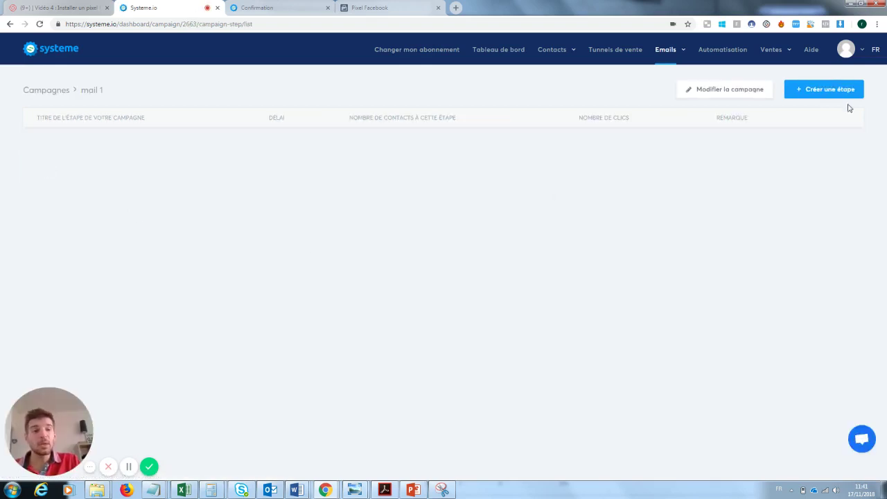
click(833, 90)
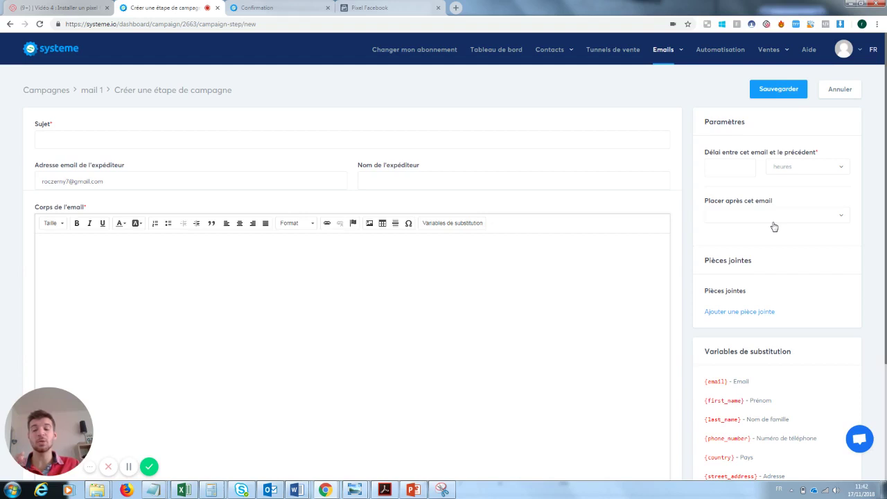
click(709, 168)
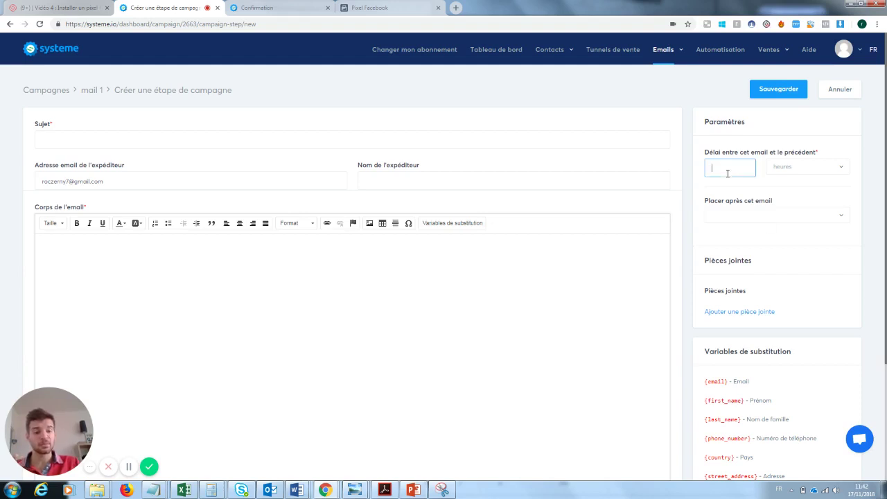
text(0)
click(756, 215)
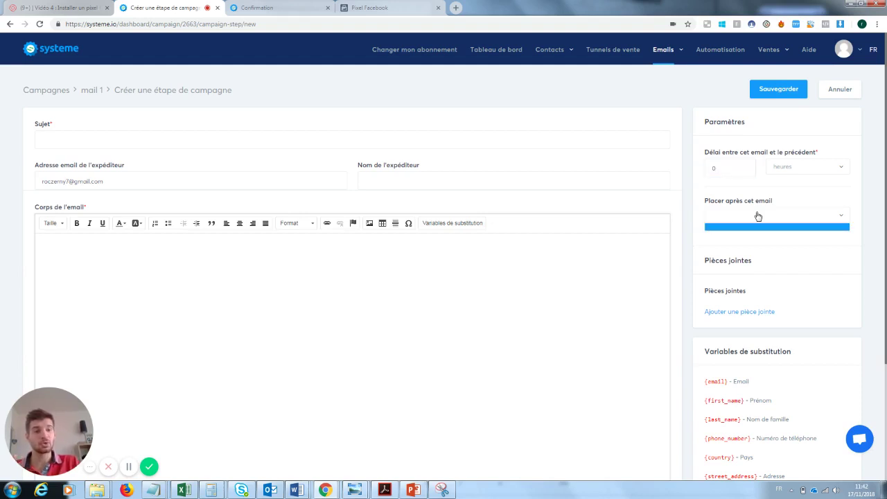
click(756, 215)
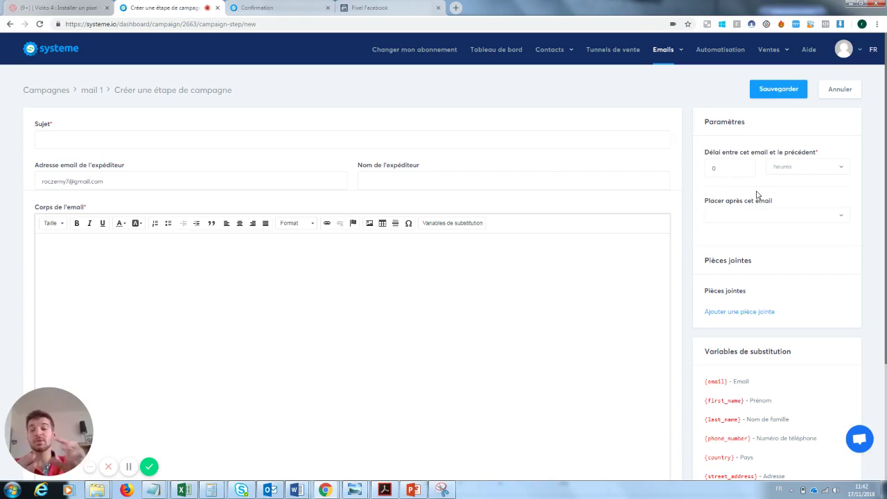
click(790, 219)
click(804, 258)
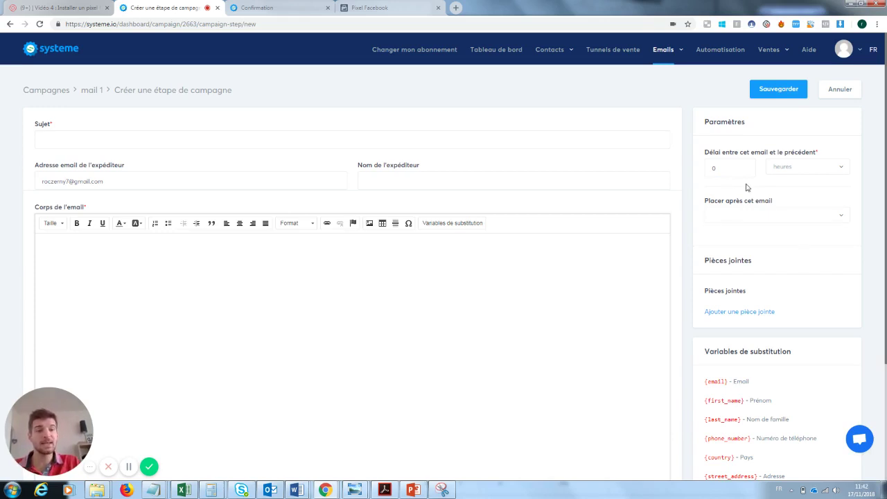
Step: Set the delay between this email and the previous one to 3 days (jours)
click(728, 171)
key(BackSpace)
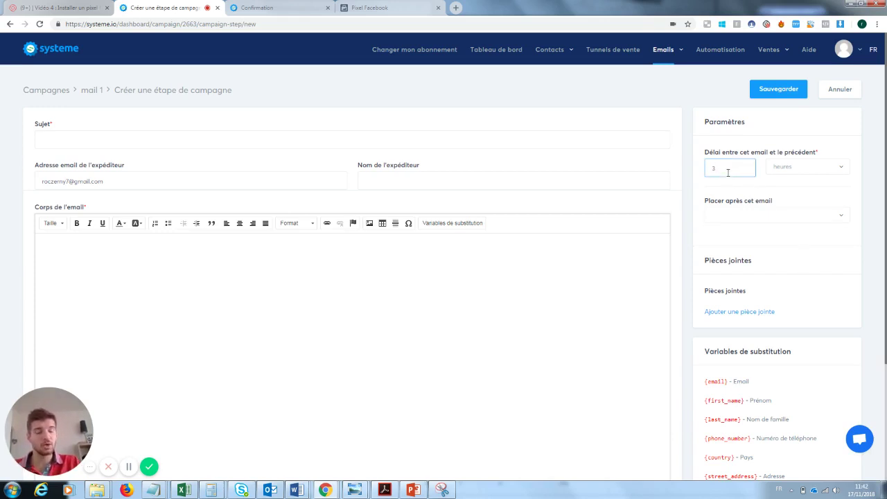
text(3)
click(821, 172)
click(789, 199)
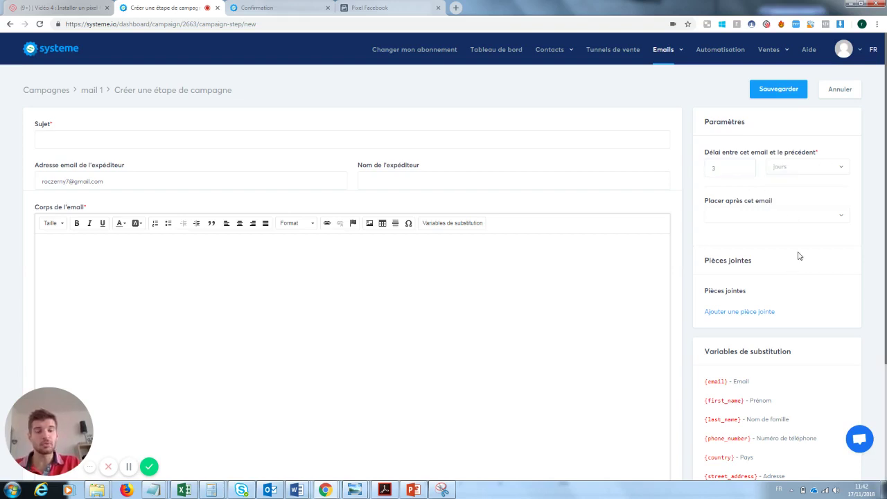